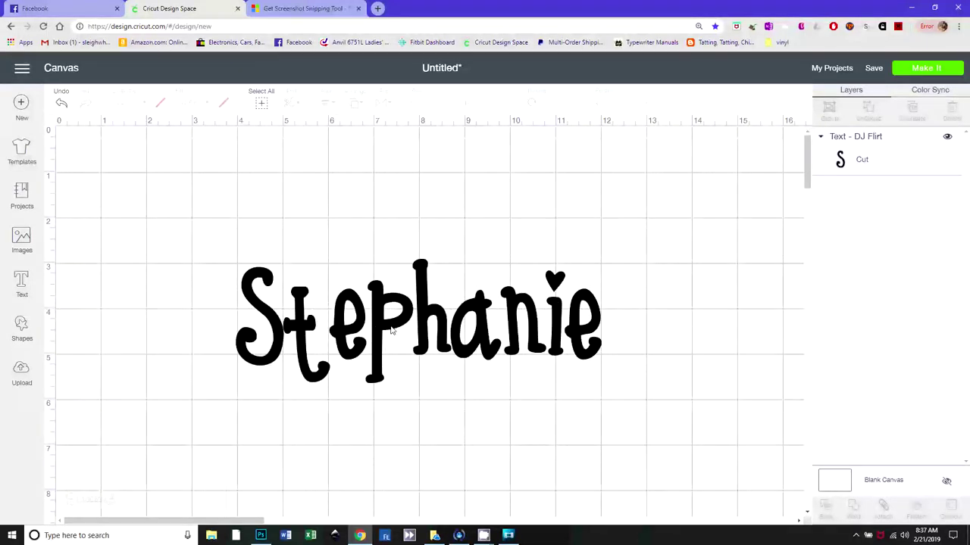
# Select the Stephanie text on the Cricut canvas after briefly switching to another program and back
pyautogui.click(392, 329)
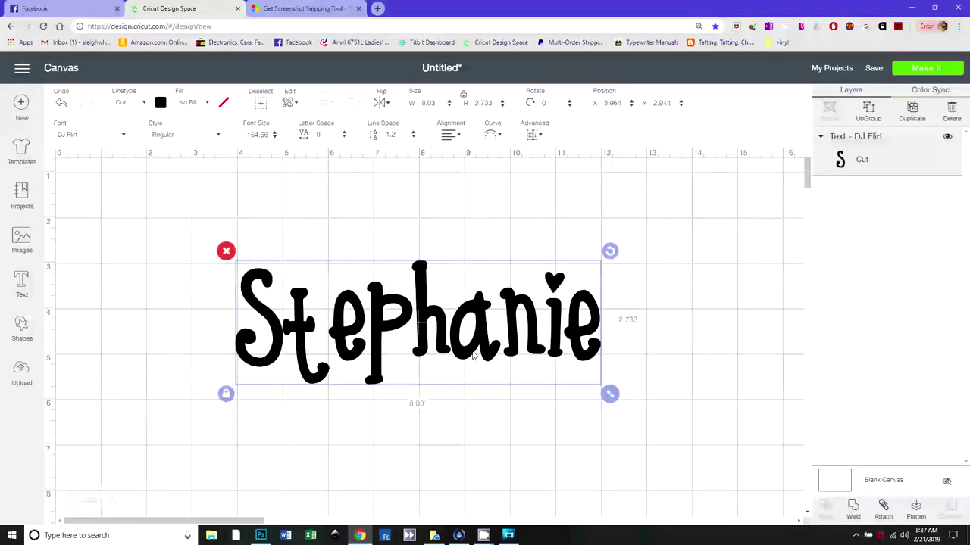
pyautogui.click(615, 413)
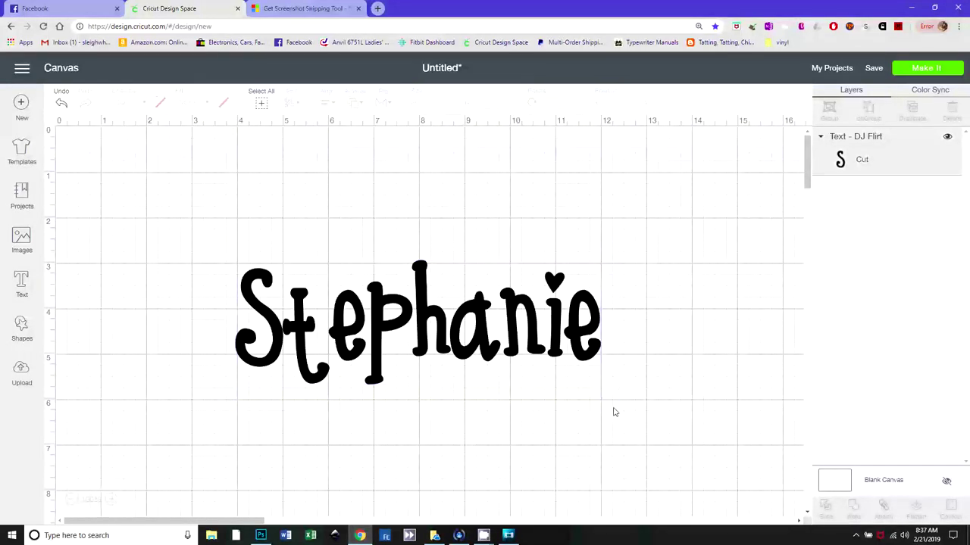
pyautogui.click(428, 334)
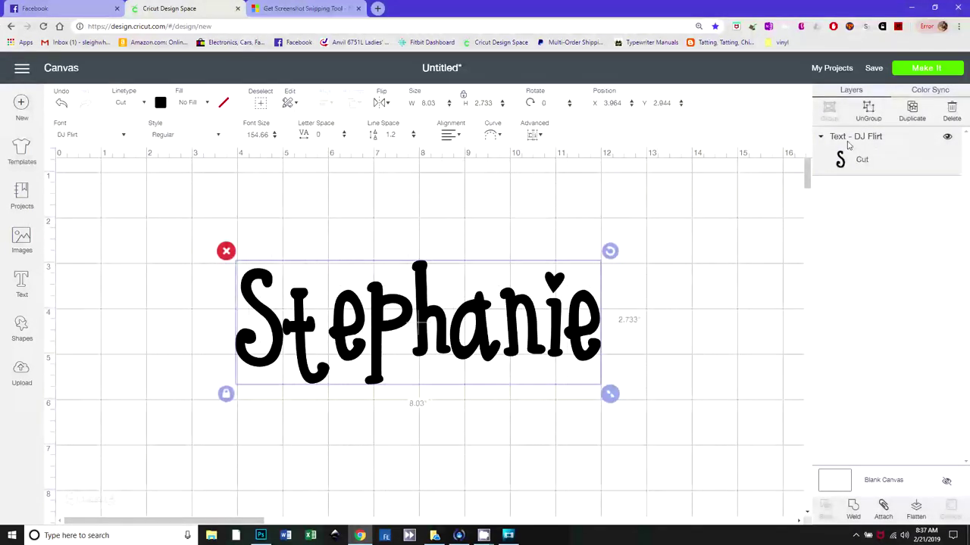
pyautogui.click(94, 310)
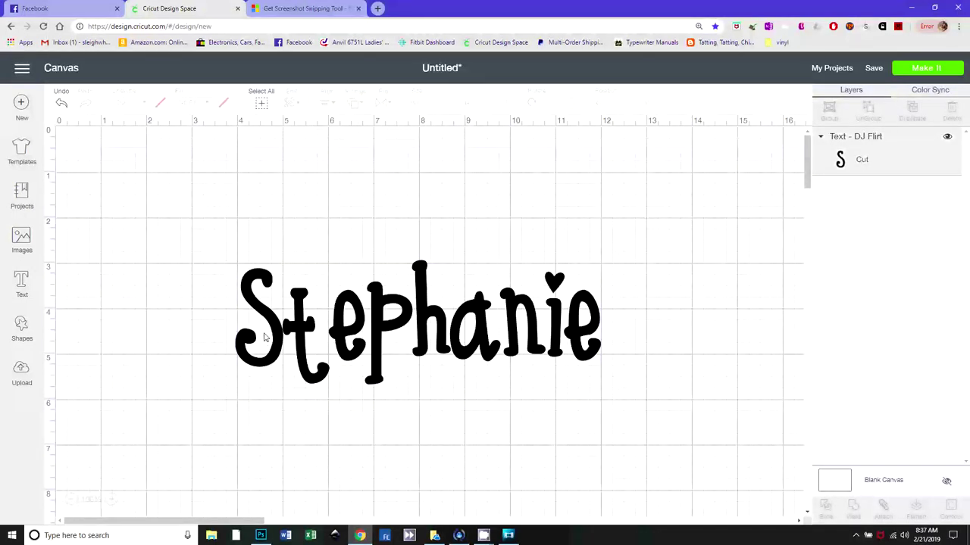
pyautogui.click(335, 536)
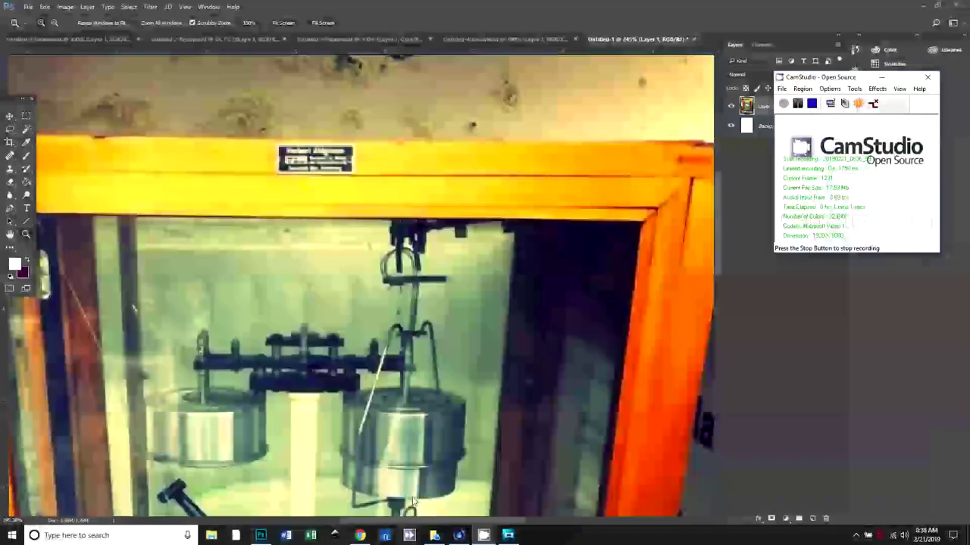
pyautogui.click(360, 536)
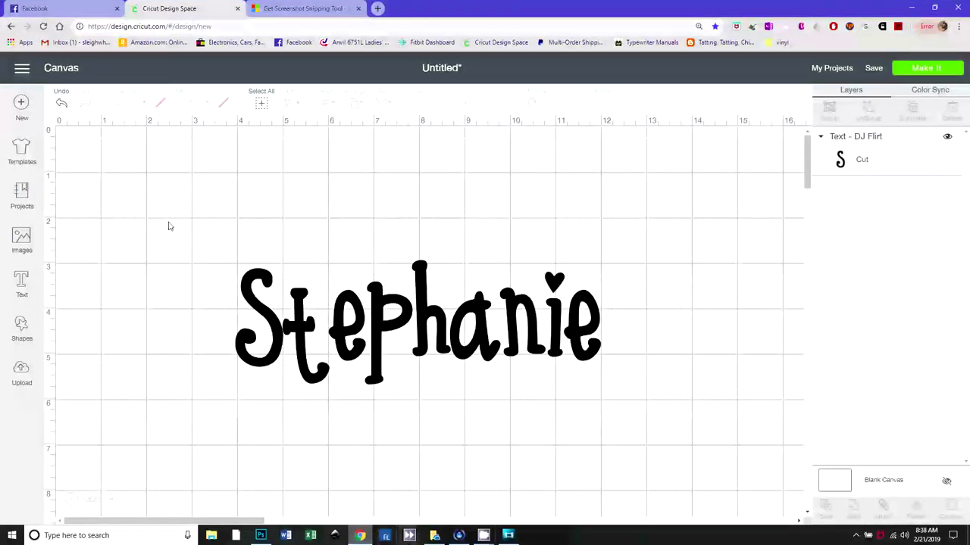
pyautogui.click(303, 345)
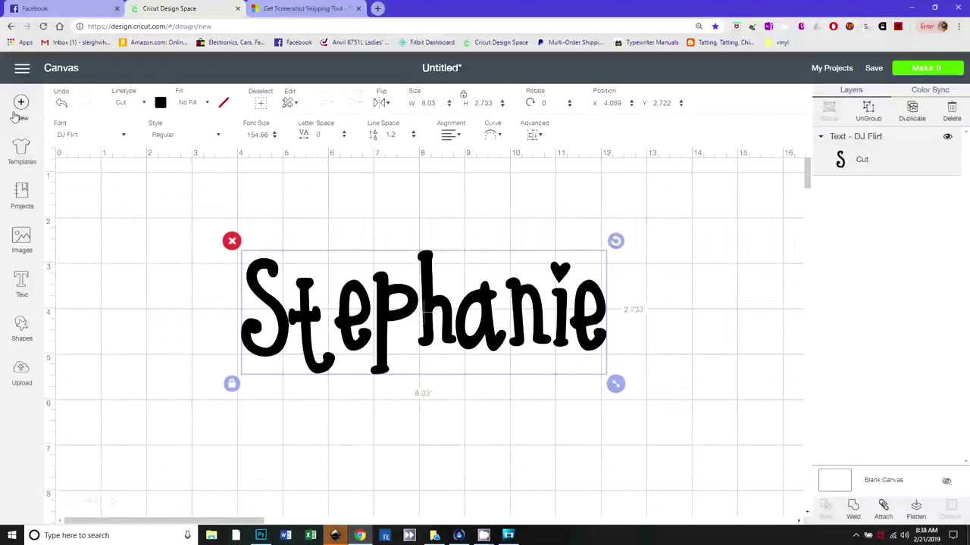
# Set the Design Space Canvas grid setting to No Grid
pyautogui.click(21, 70)
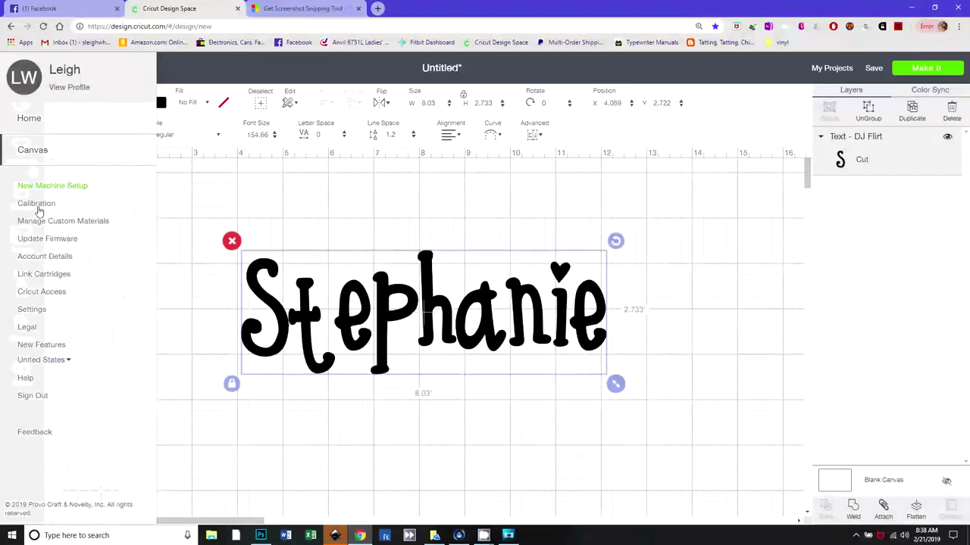
pyautogui.click(38, 312)
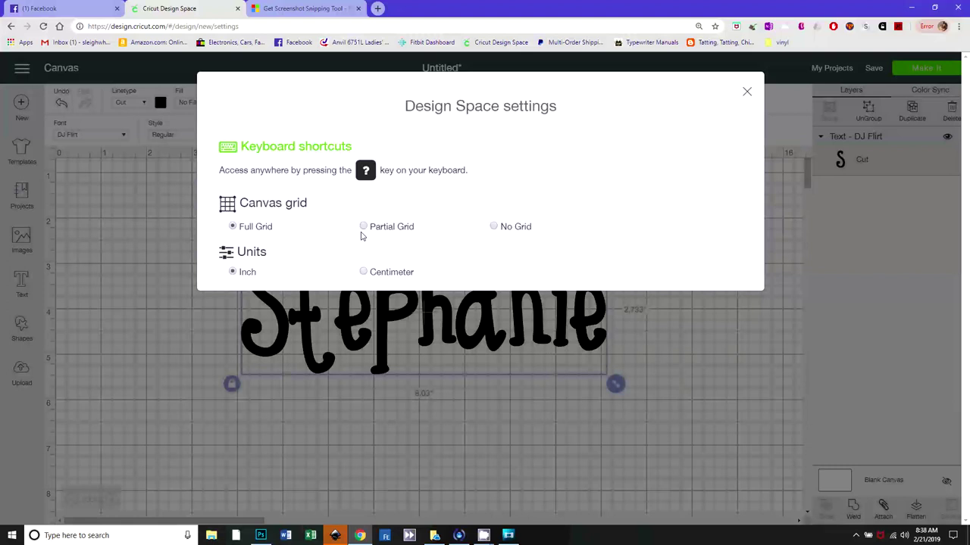
pyautogui.click(495, 226)
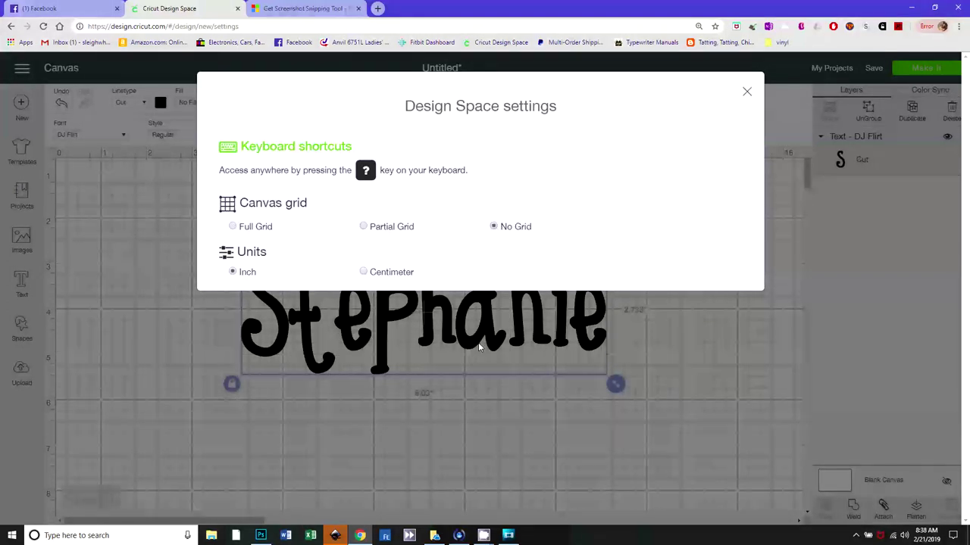
pyautogui.click(467, 434)
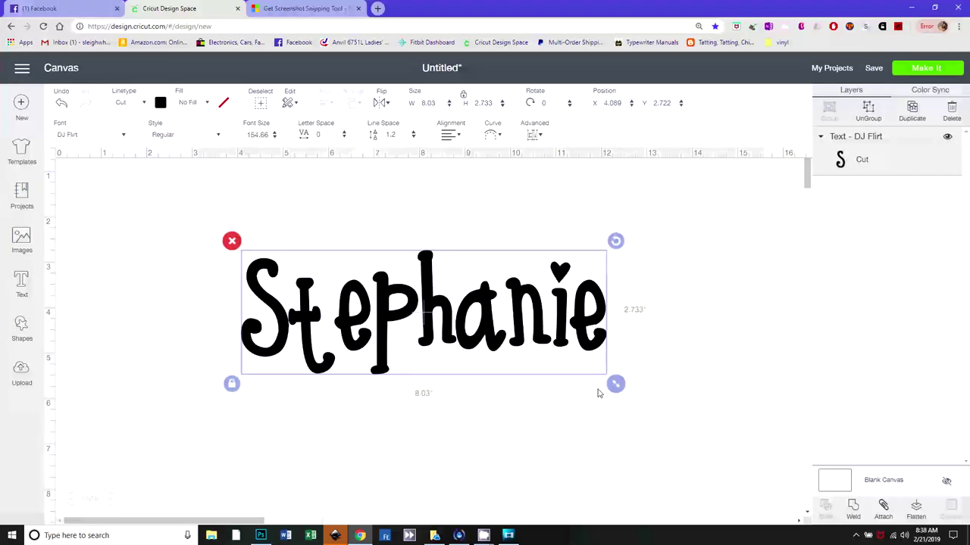
# Move the Stephanie text up-left and enlarge it to 13.238 × 4.506 in at X 1.783, Y 2.111
pyautogui.moveTo(488, 338); pyautogui.dragTo(397, 304)
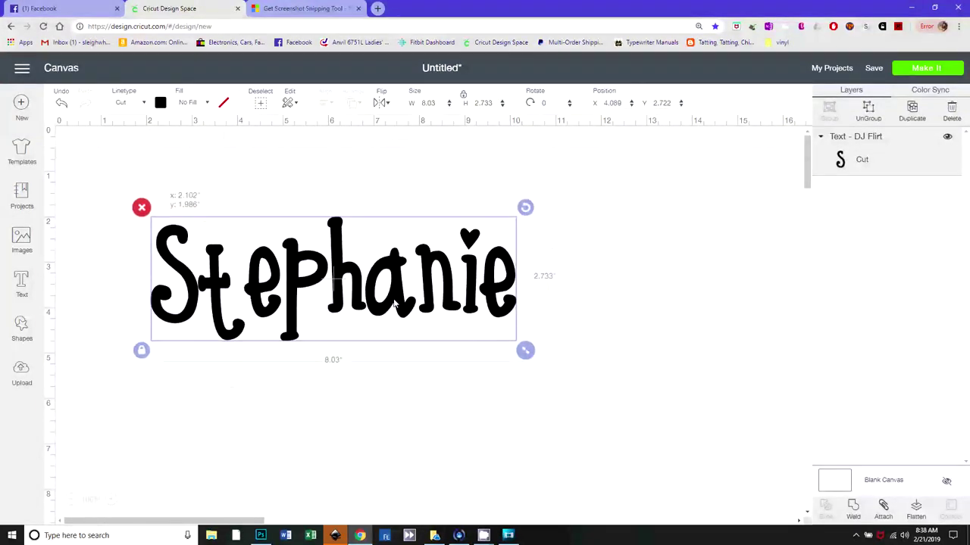
pyautogui.moveTo(526, 353); pyautogui.dragTo(725, 459)
pyautogui.moveTo(741, 424); pyautogui.dragTo(762, 433)
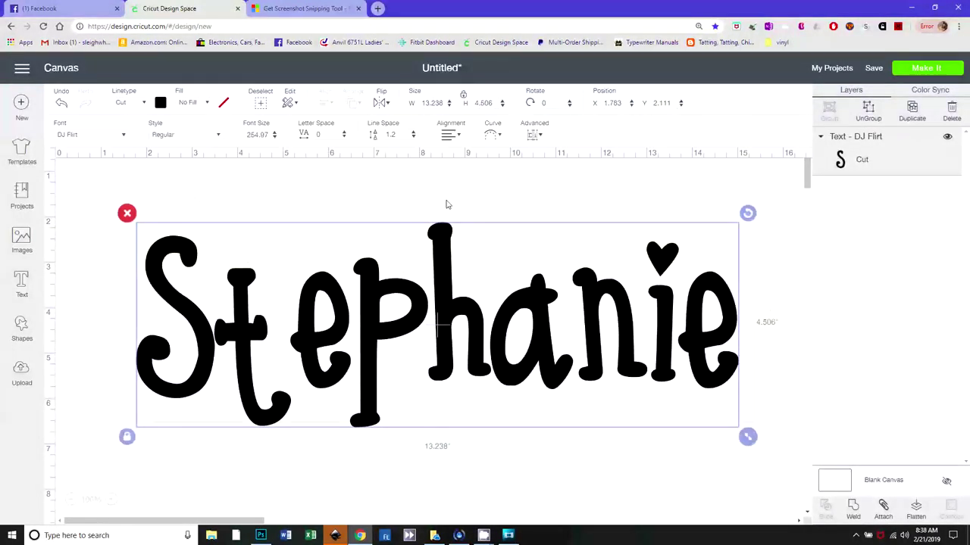
pyautogui.click(444, 207)
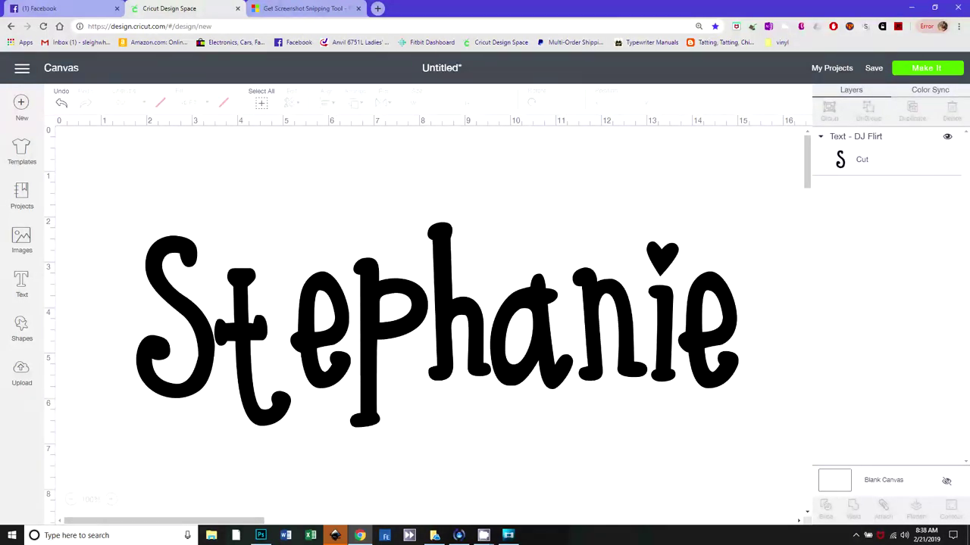
# Search Windows for 'snip', browse the Screenshot Snipping Tool store page, then return to Cricut
pyautogui.click(124, 535)
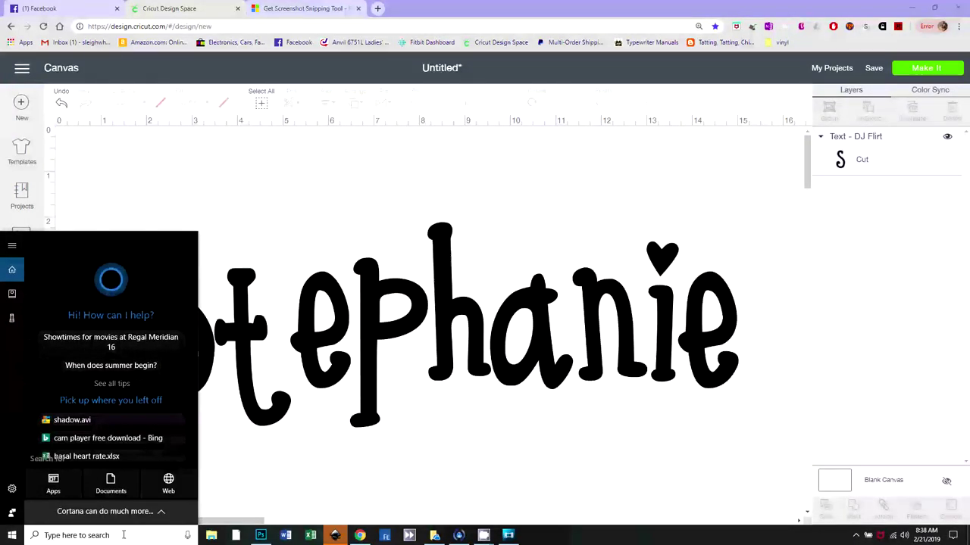
pyautogui.write('snip')
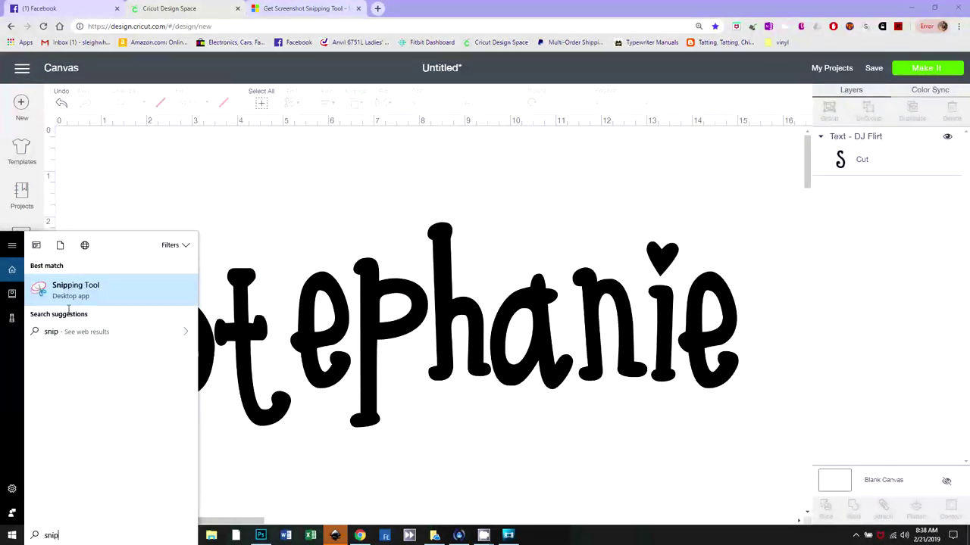
pyautogui.click(260, 201)
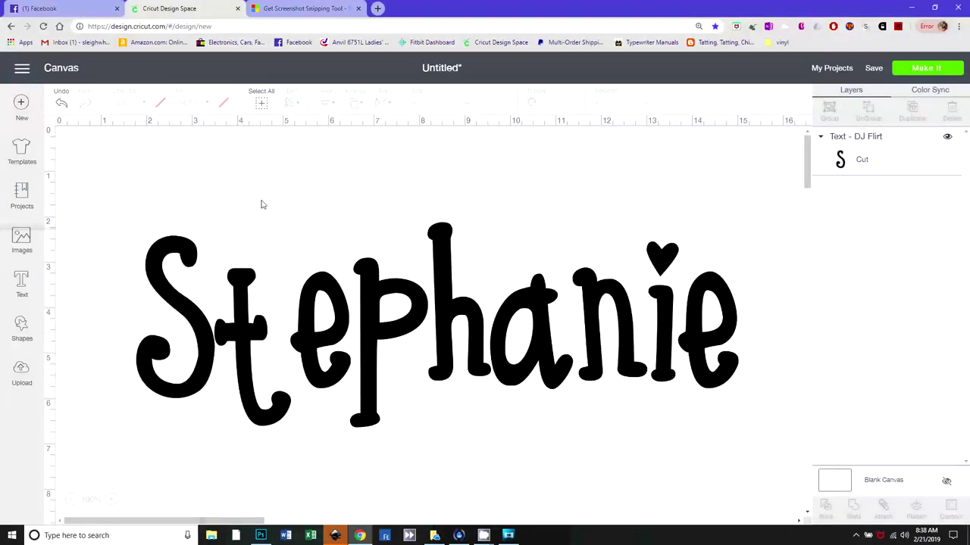
pyautogui.click(297, 8)
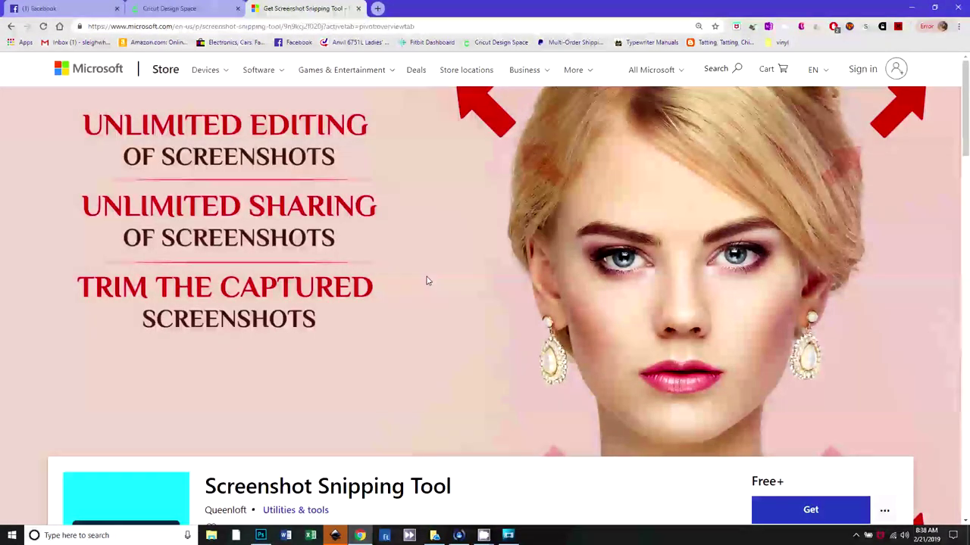
pyautogui.scroll(-5, 427, 278)
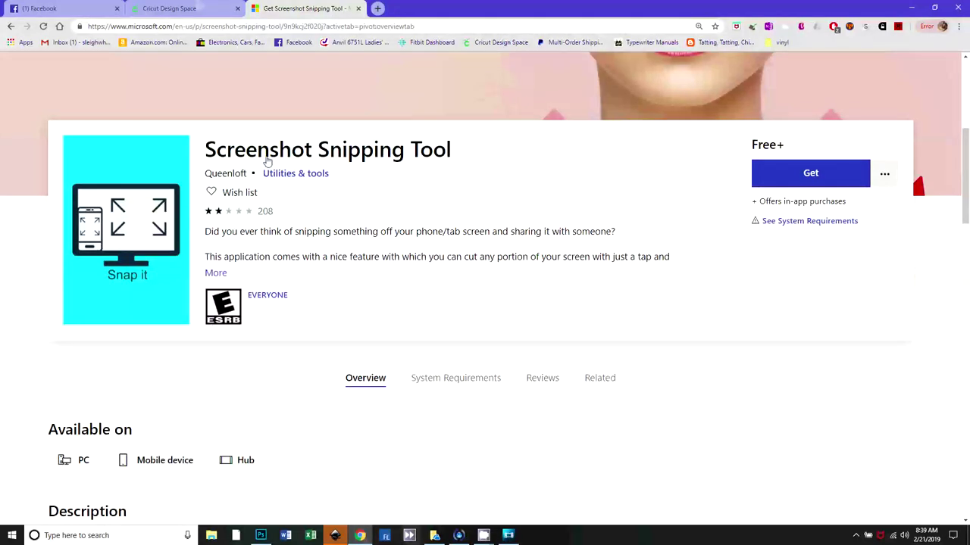
pyautogui.click(166, 8)
# Search 'snip' again and launch the Snipping Tool desktop app
pyautogui.click(141, 540)
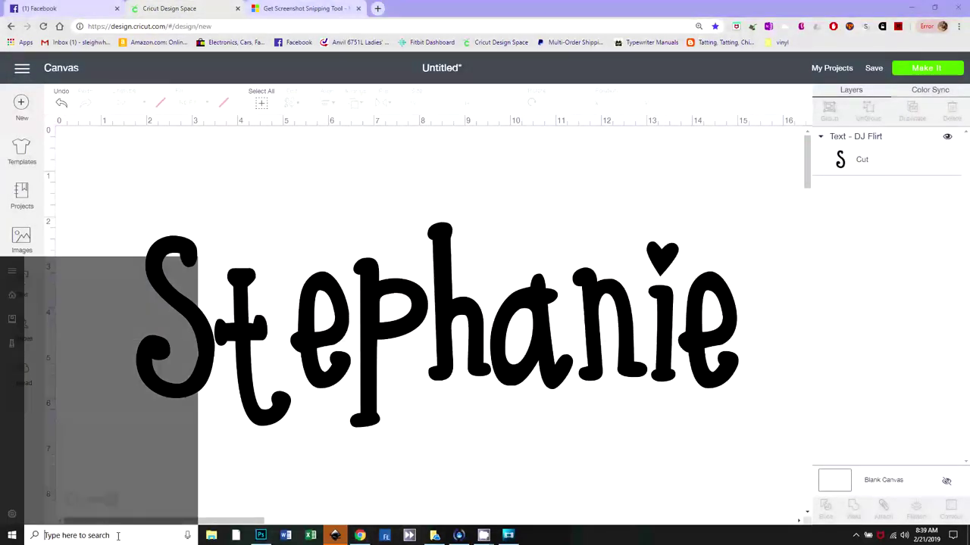
pyautogui.write('snip')
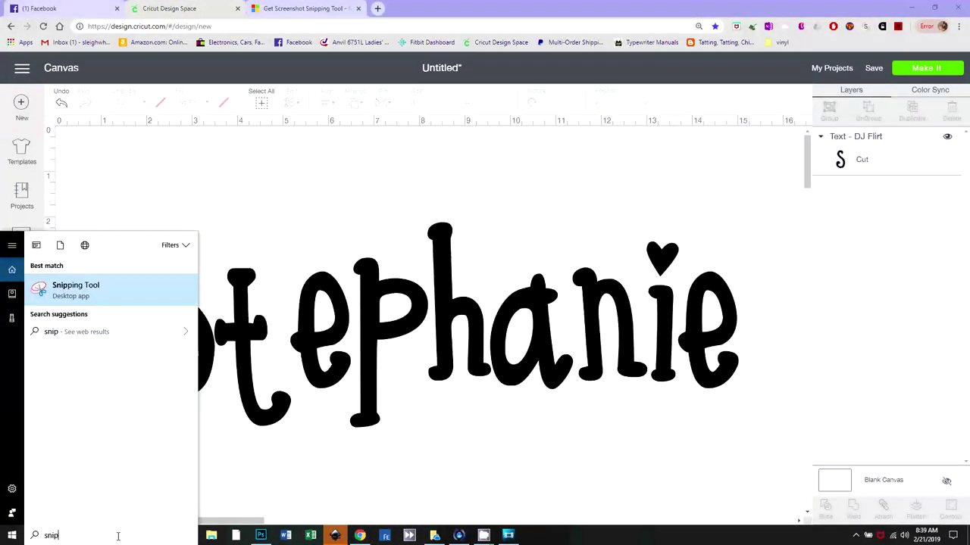
pyautogui.click(74, 285)
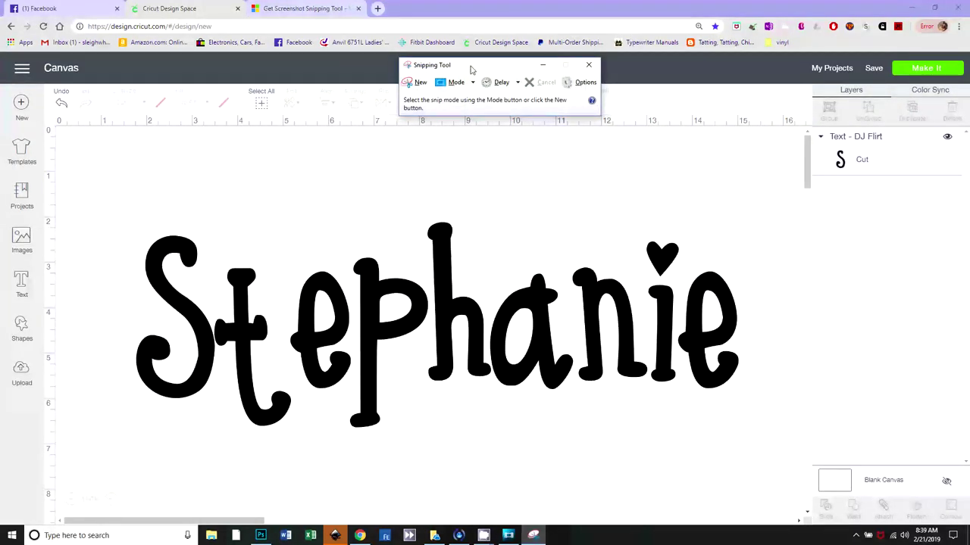
# Take a rectangular snip around the black Stephanie lettering on the Cricut canvas
pyautogui.moveTo(471, 70); pyautogui.dragTo(800, 139)
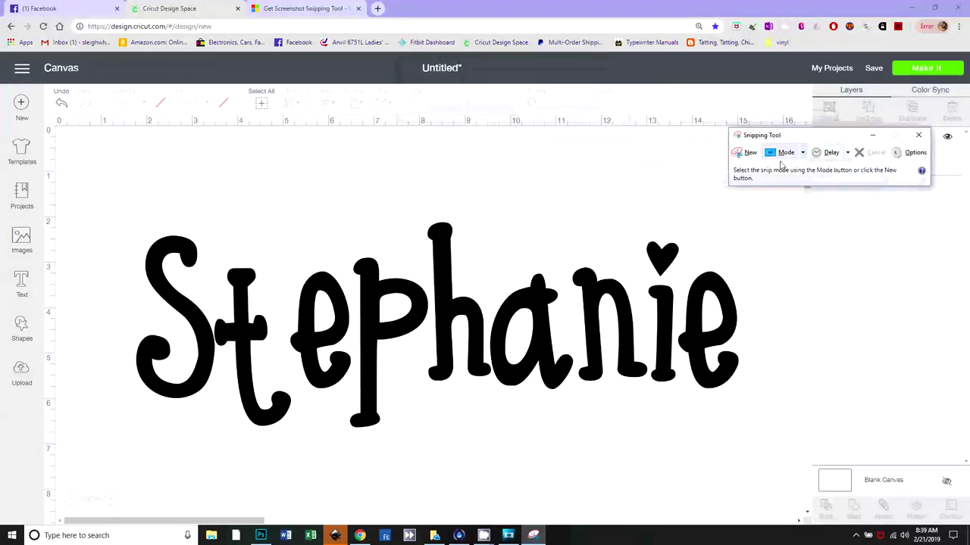
pyautogui.click(785, 154)
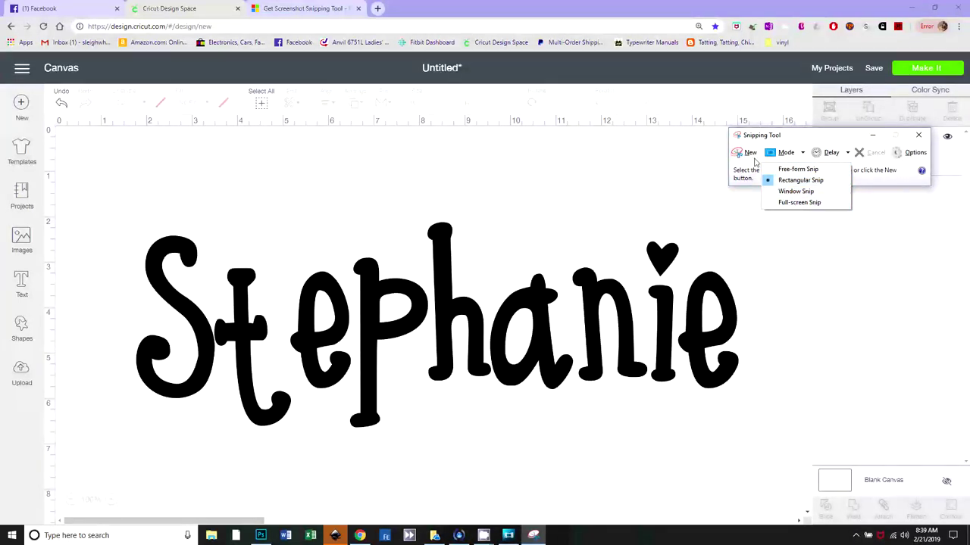
pyautogui.click(793, 180)
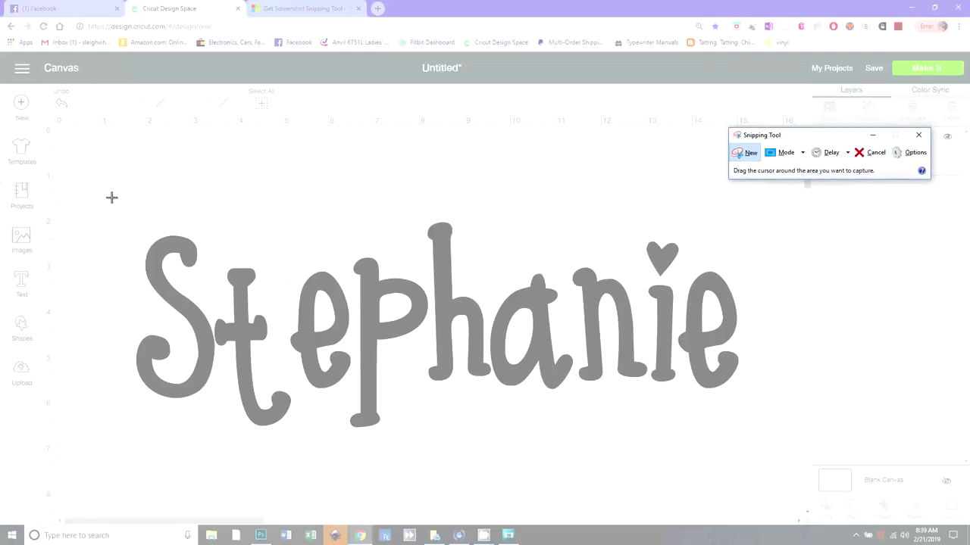
pyautogui.moveTo(109, 198); pyautogui.dragTo(769, 461)
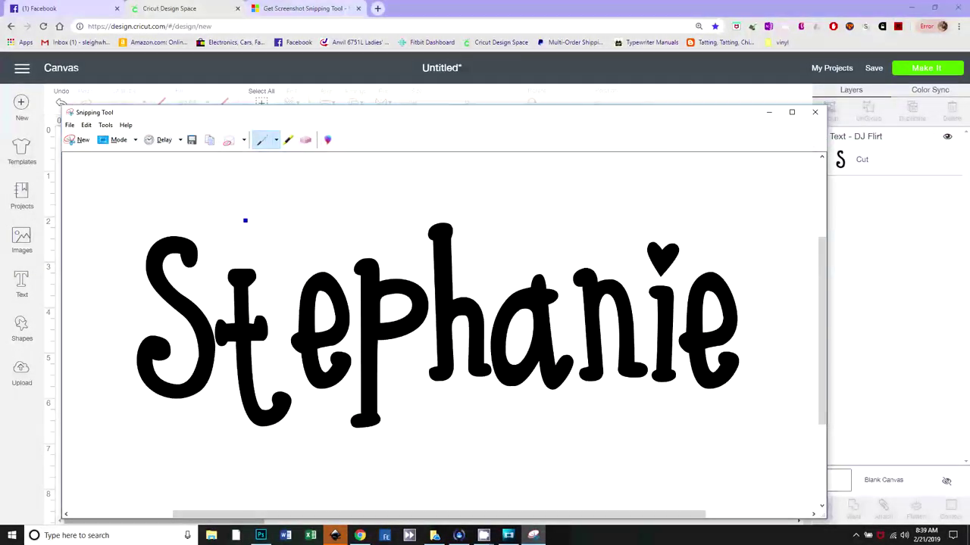
pyautogui.moveTo(219, 116); pyautogui.dragTo(340, 85)
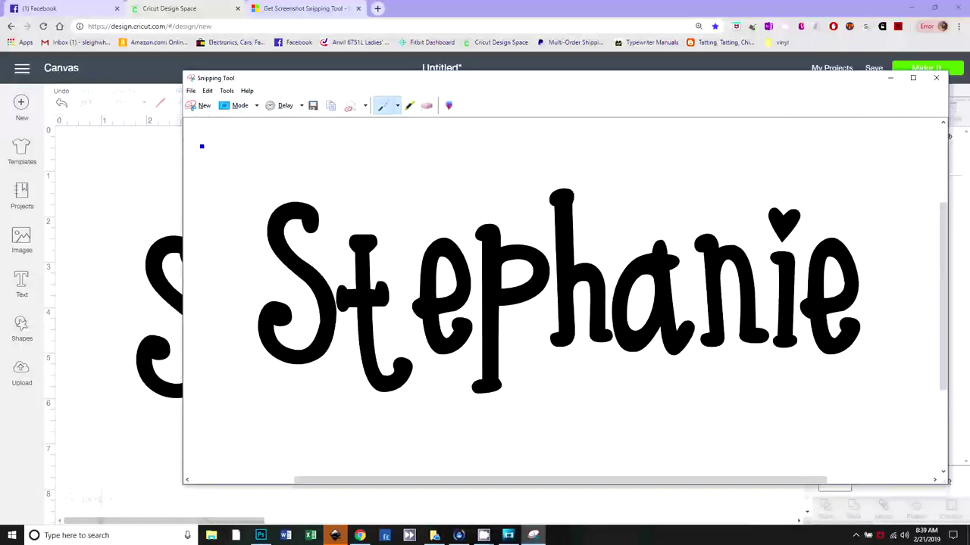
pyautogui.click(191, 91)
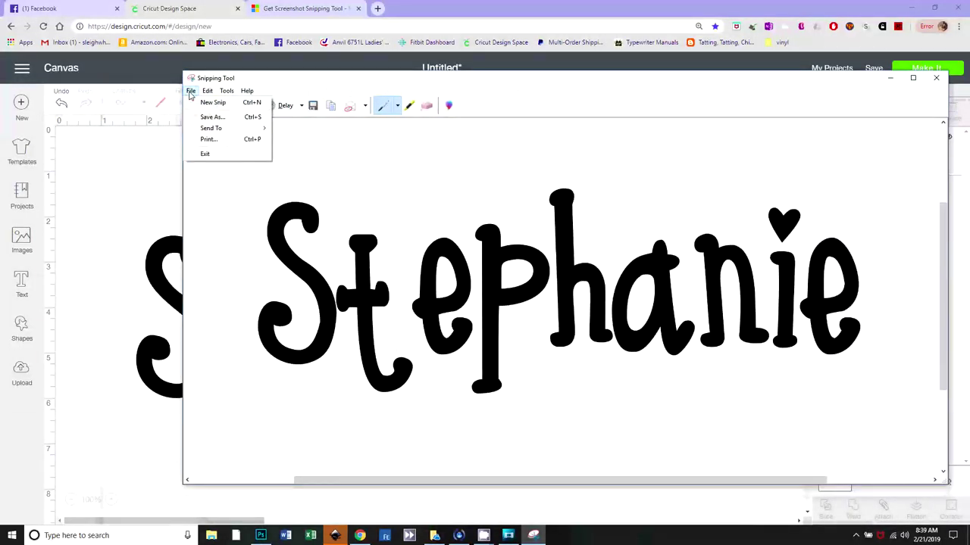
pyautogui.click(191, 91)
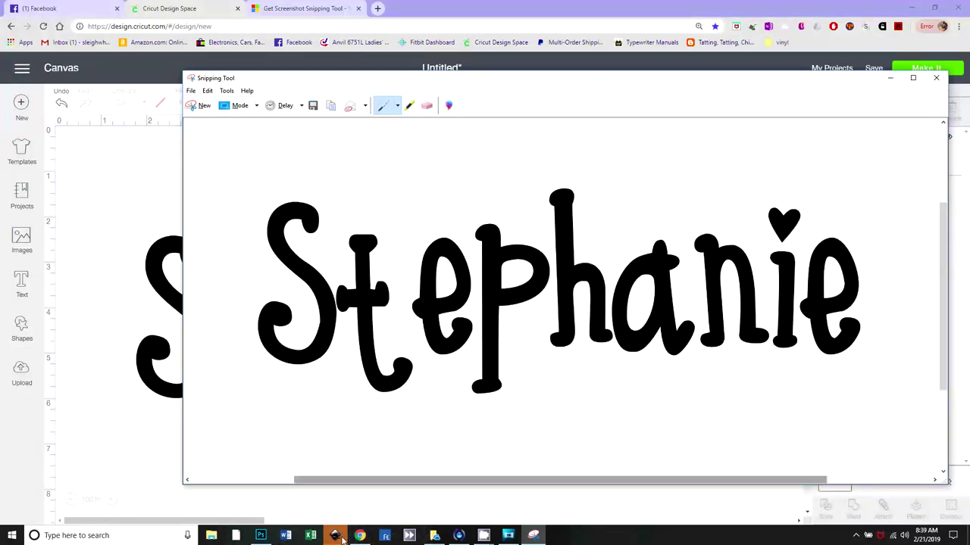
# Paste the Stephanie snip into Inkscape as a 13.646 × 5.448 in image and position it on the page
pyautogui.click(335, 536)
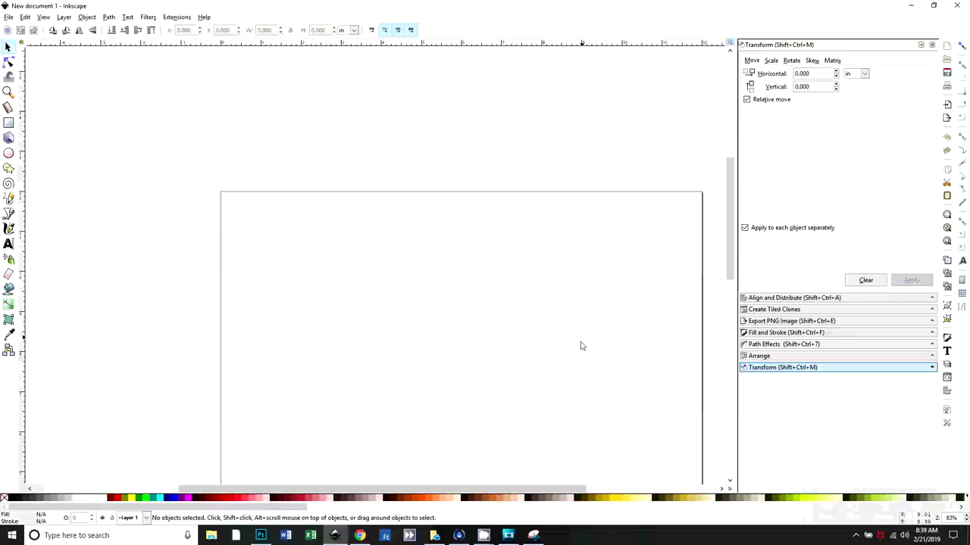
pyautogui.moveTo(477, 369); pyautogui.dragTo(397, 300)
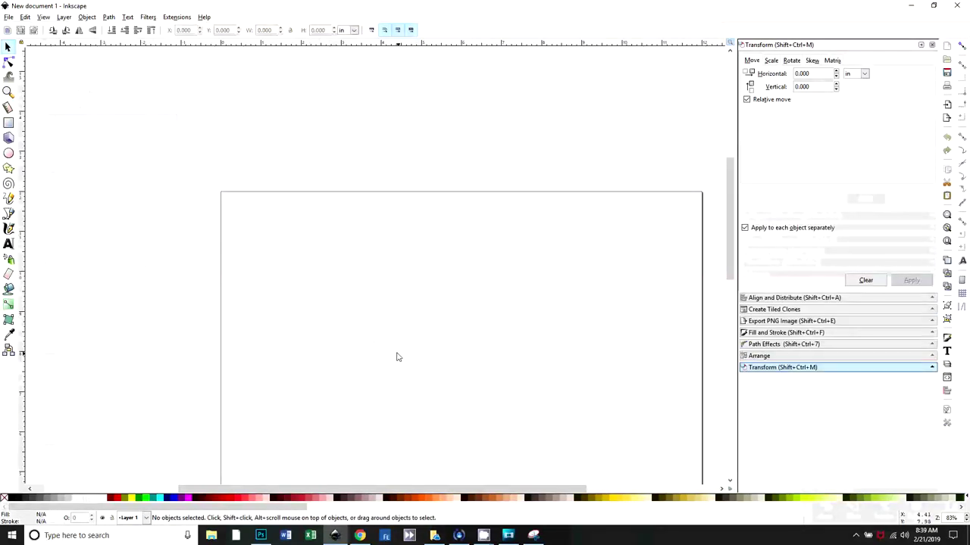
pyautogui.press('ctrl')
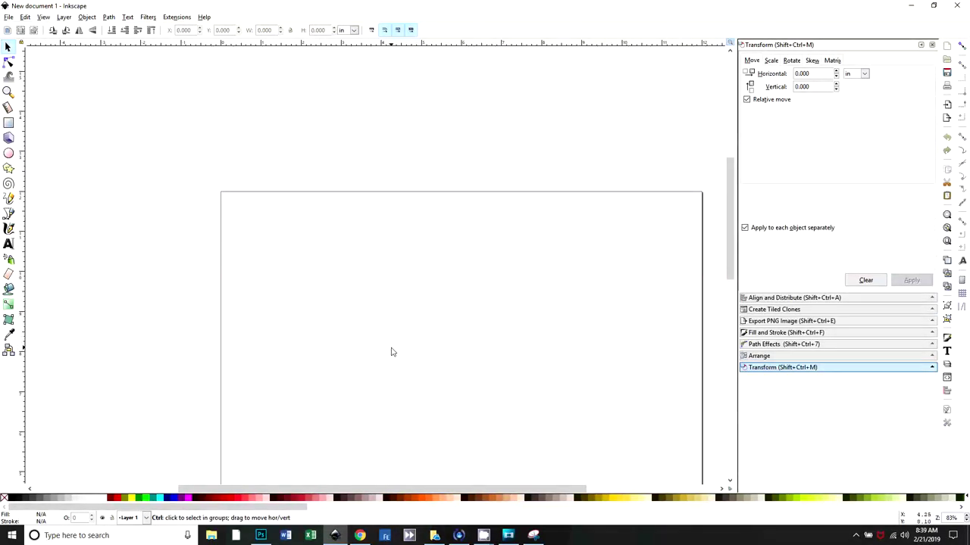
pyautogui.hotkey('ctrl', 'v')
pyautogui.scroll(-2, 397, 362)
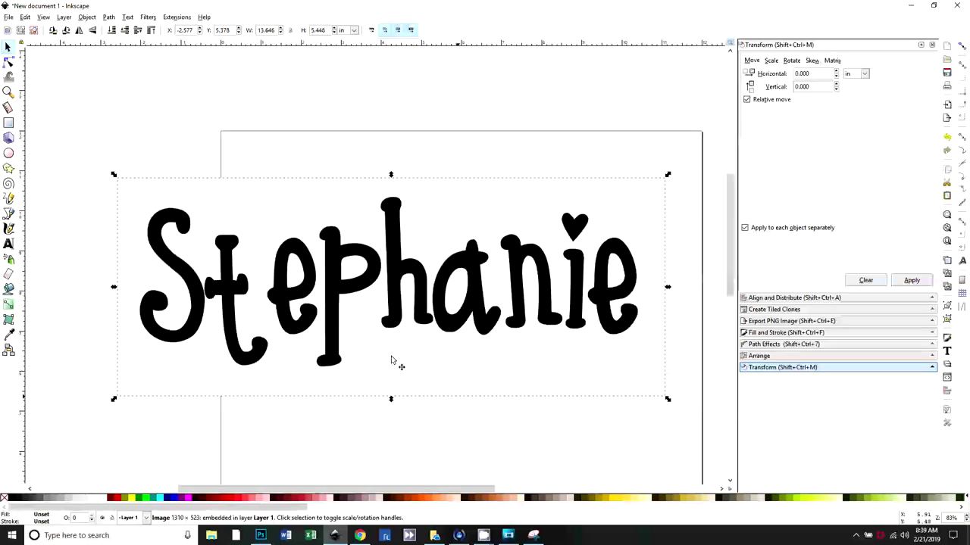
pyautogui.moveTo(447, 272); pyautogui.dragTo(465, 314)
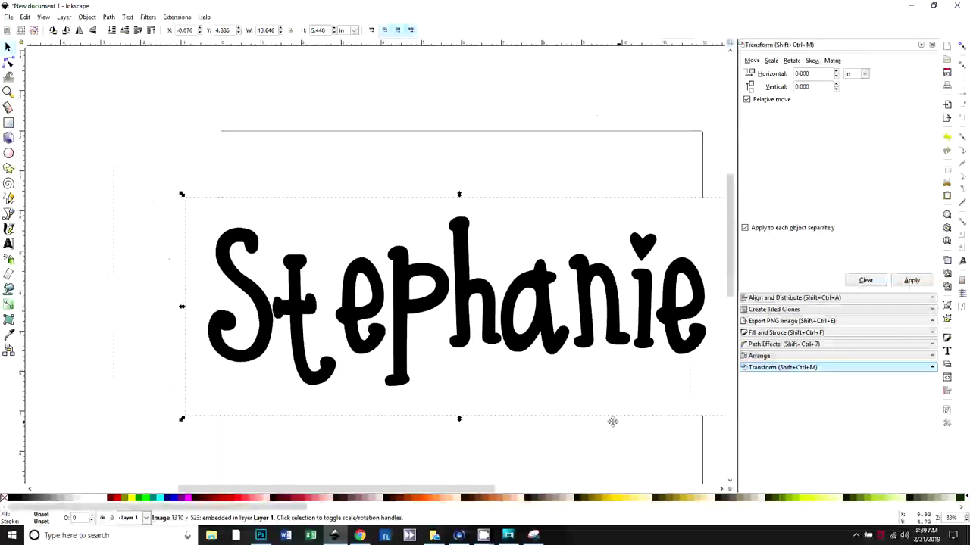
pyautogui.scroll(-2, 613, 420)
pyautogui.scroll(1, 530, 394)
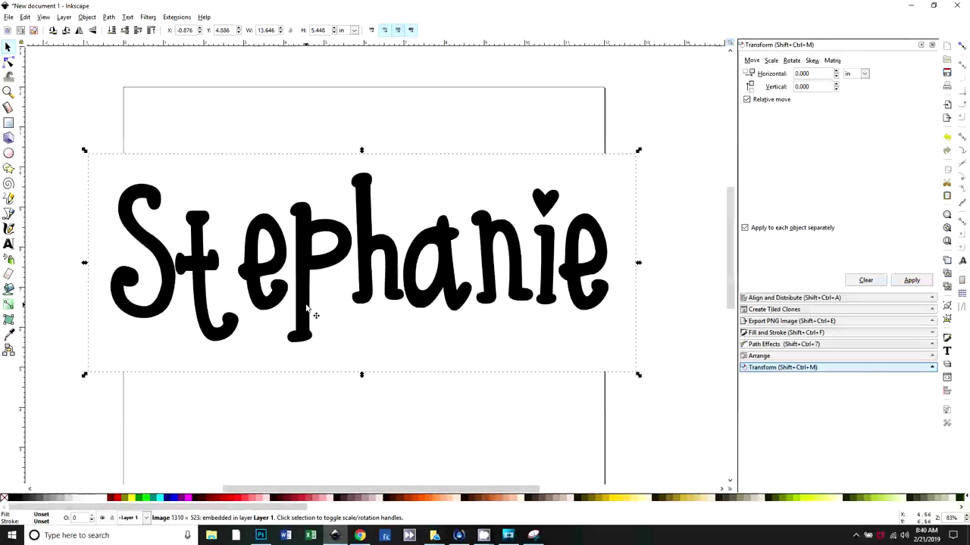
pyautogui.moveTo(315, 312); pyautogui.dragTo(319, 325)
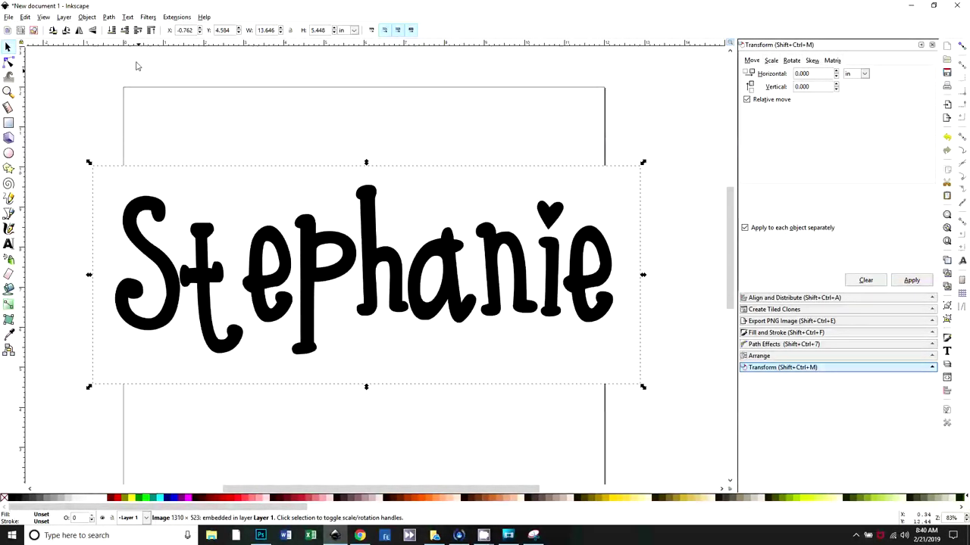
# Trace the bitmap with Brightness cutoff, previewing first, to create a 305-node black path
pyautogui.click(109, 17)
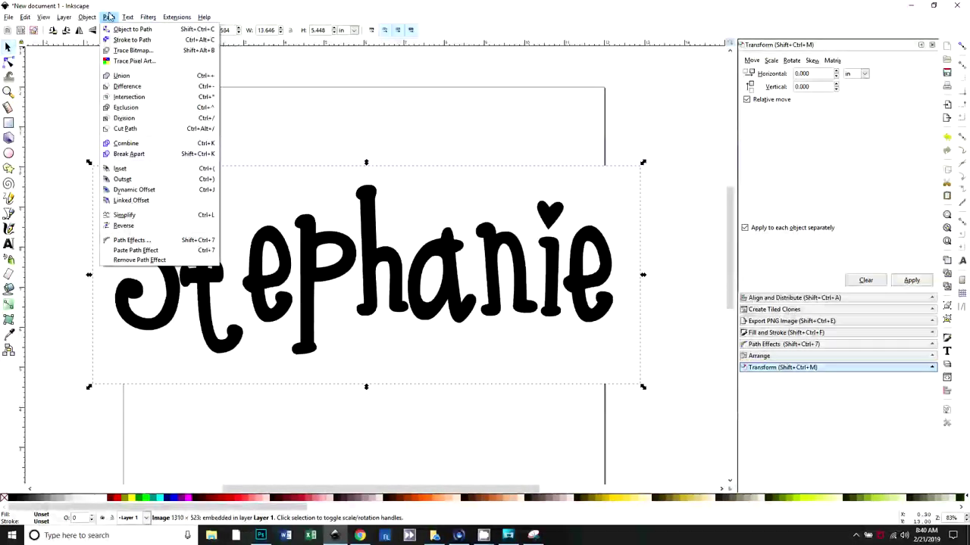
pyautogui.click(122, 50)
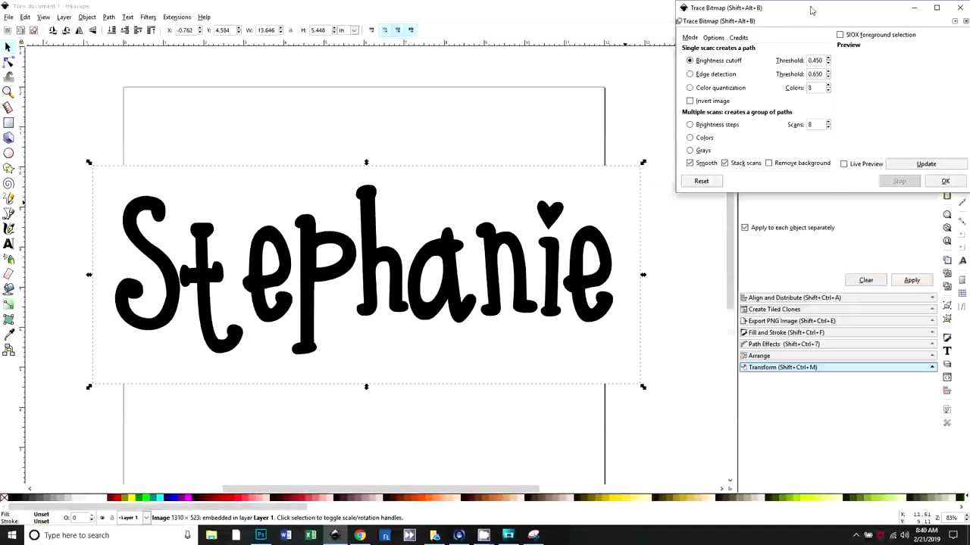
pyautogui.moveTo(813, 12)
pyautogui.mouseDown()
pyautogui.moveTo(782, 50)
pyautogui.moveTo(714, 50)
pyautogui.moveTo(732, 69)
pyautogui.mouseUp()
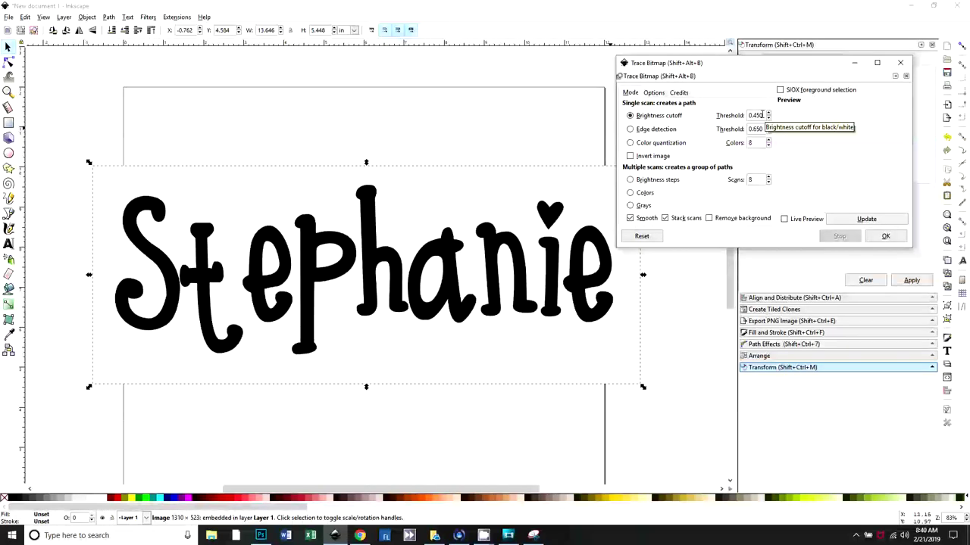
pyautogui.click(858, 221)
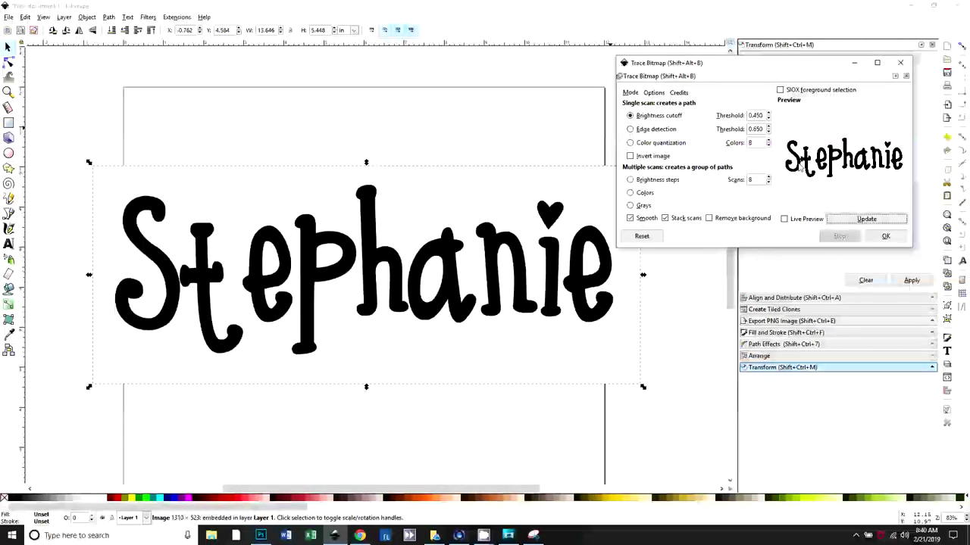
pyautogui.click(885, 237)
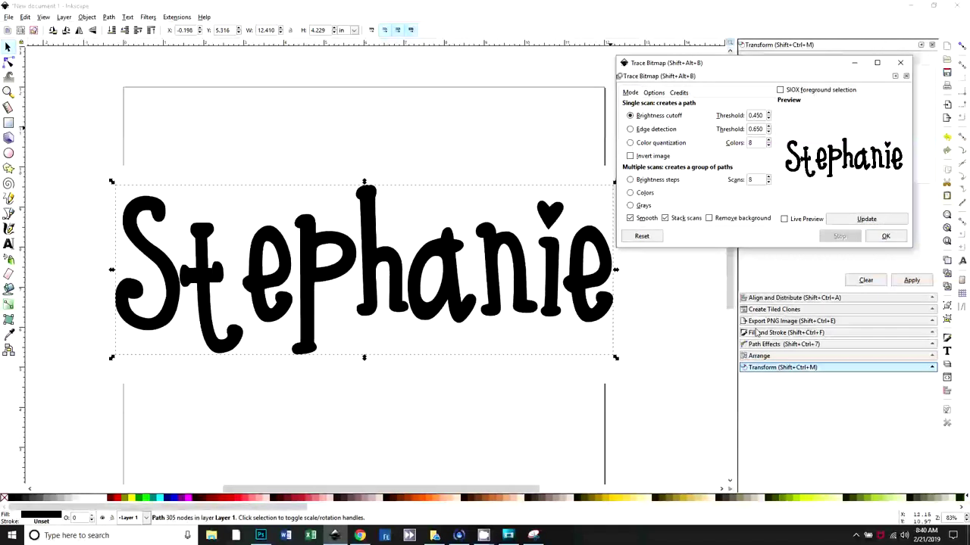
# Close Trace Bitmap and pull the traced Stephanie path off the original image
pyautogui.click(899, 65)
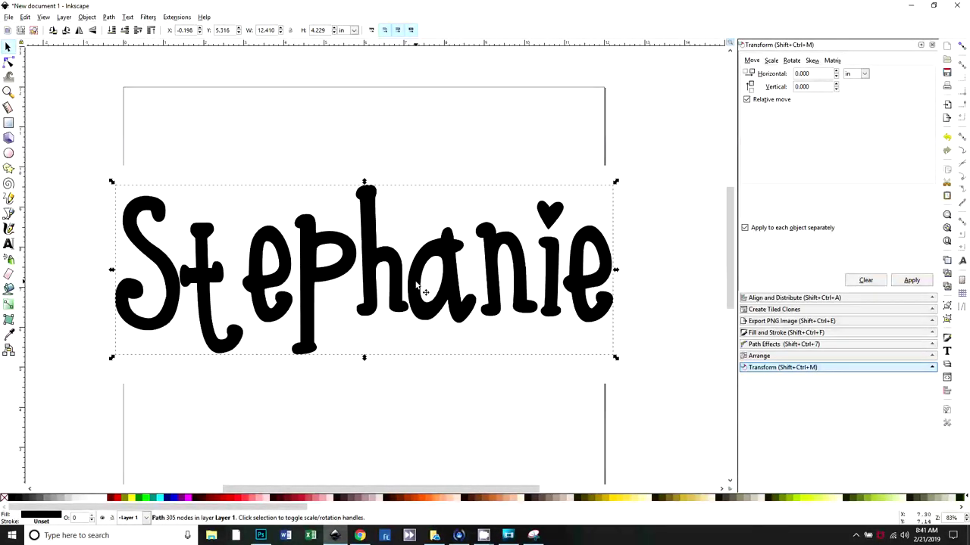
pyautogui.moveTo(427, 297); pyautogui.dragTo(528, 468)
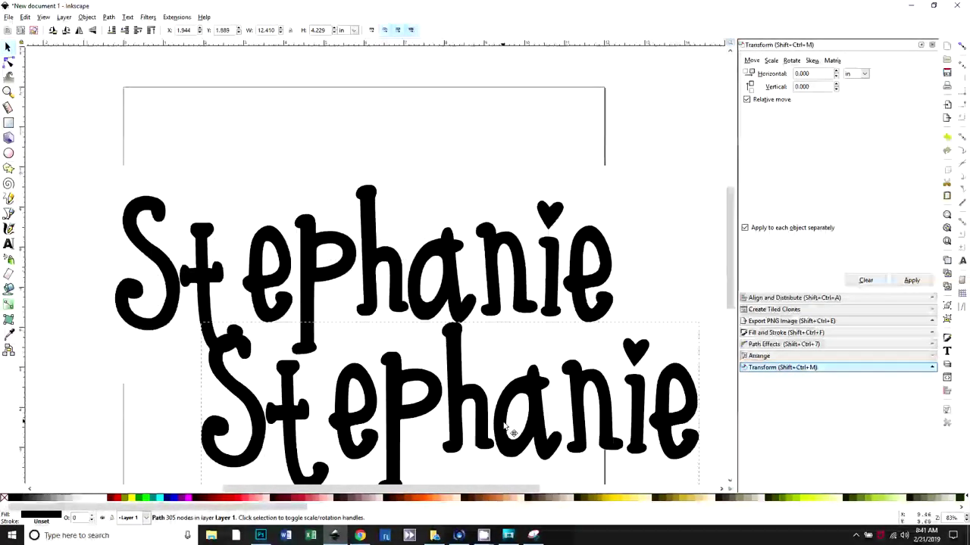
pyautogui.scroll(-3, 516, 425)
pyautogui.moveTo(476, 358); pyautogui.dragTo(439, 394)
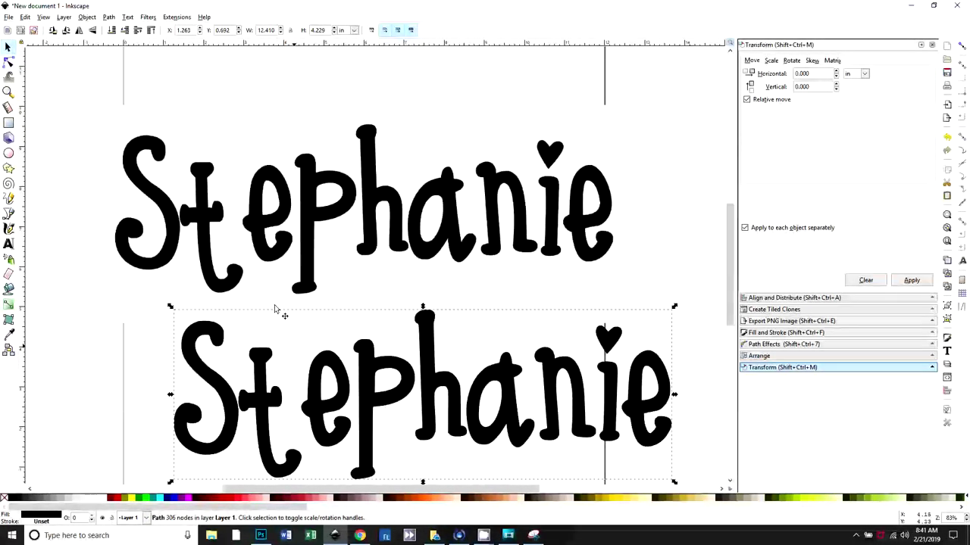
# Select the original Stephanie bitmap and delete it
pyautogui.click(201, 213)
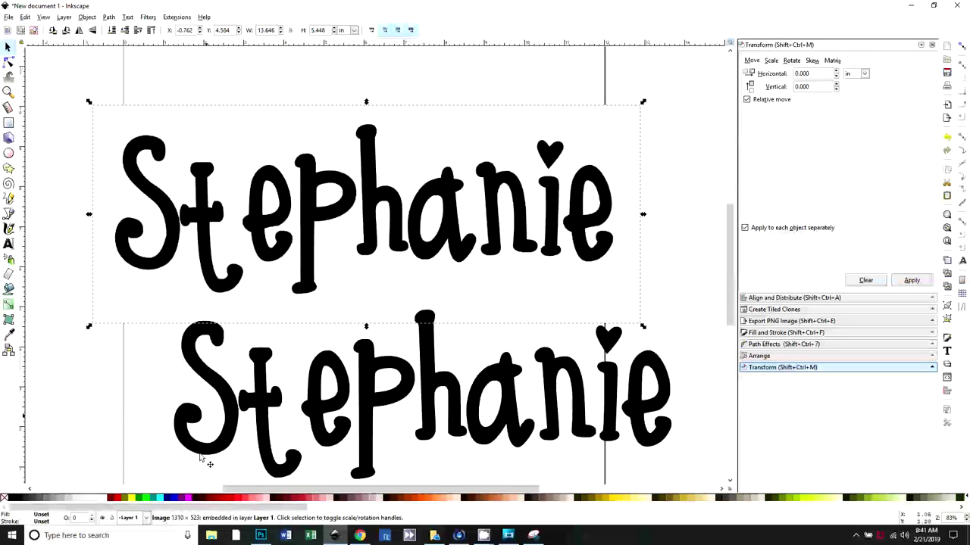
pyautogui.moveTo(274, 241); pyautogui.dragTo(278, 230)
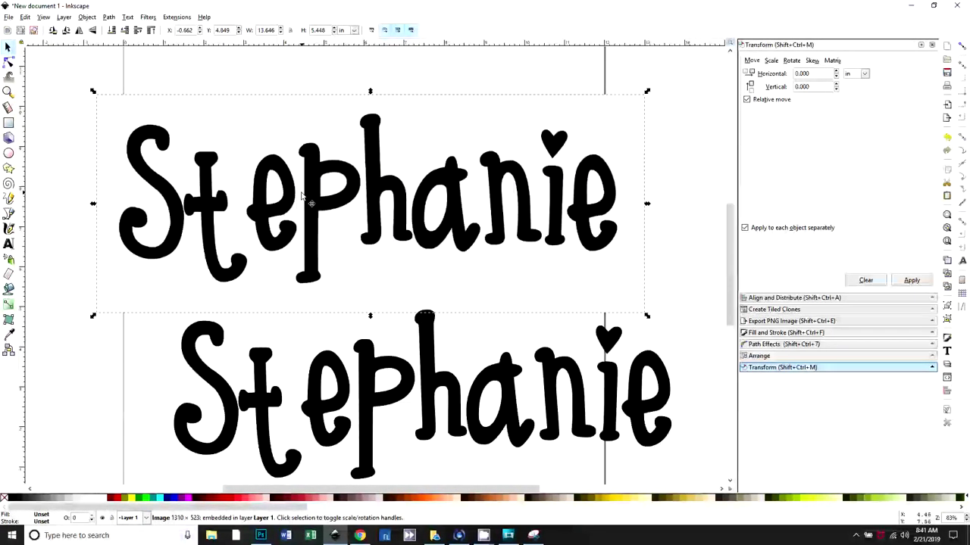
pyautogui.press('Delete')
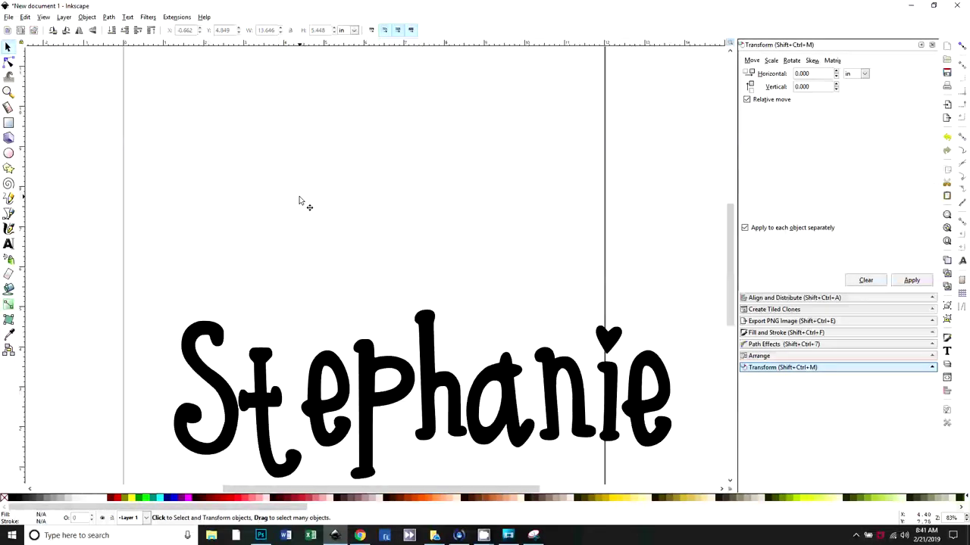
# Scale the traced path to 8.786 × 2.994 in and place it at X 0.946, Y 5.429
pyautogui.moveTo(371, 405); pyautogui.dragTo(309, 242)
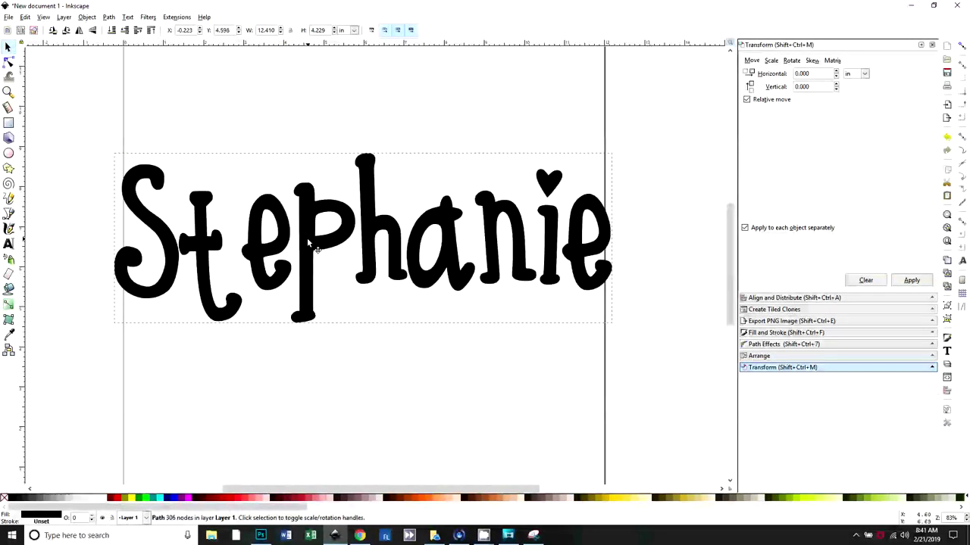
pyautogui.moveTo(615, 326); pyautogui.dragTo(543, 302)
pyautogui.moveTo(403, 263); pyautogui.dragTo(381, 259)
pyautogui.scroll(2, 420, 413)
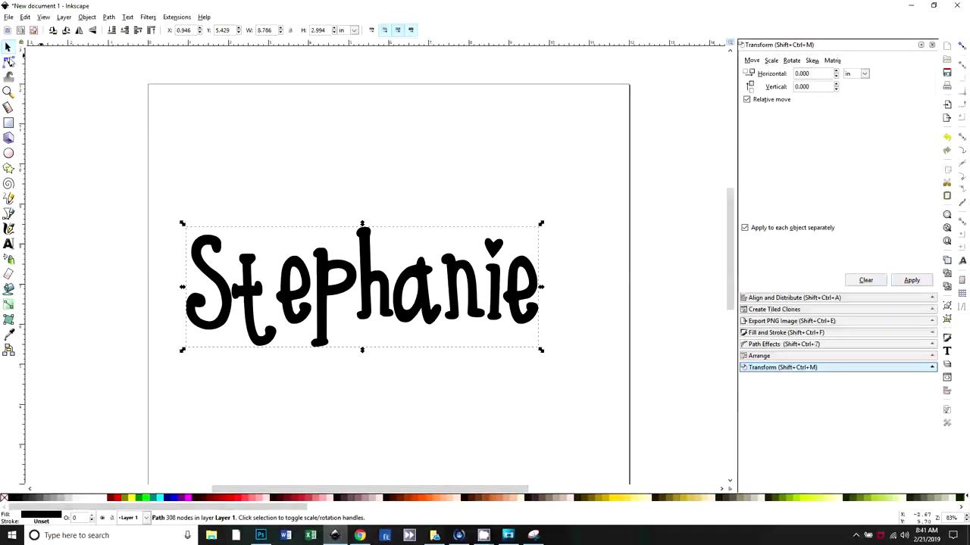
pyautogui.click(10, 60)
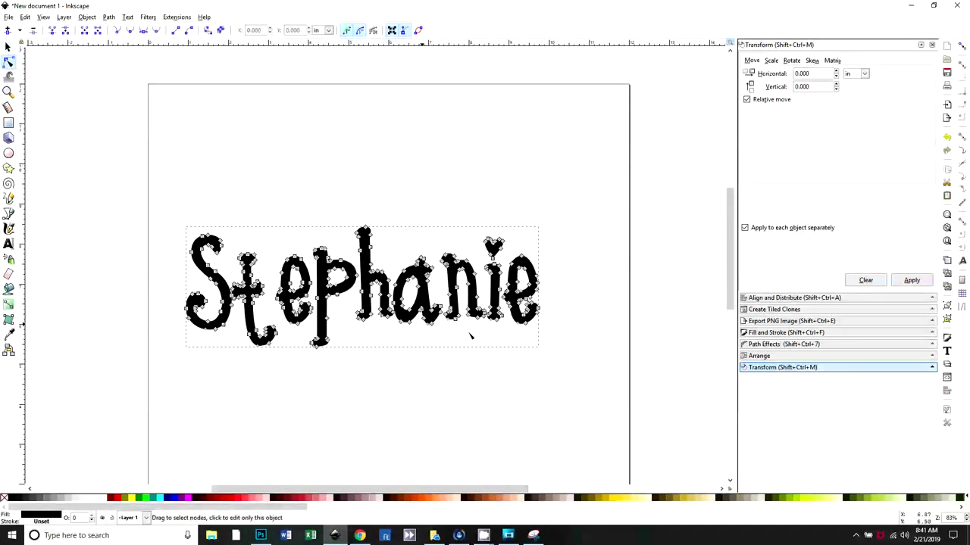
pyautogui.press('+')
pyautogui.press('+')
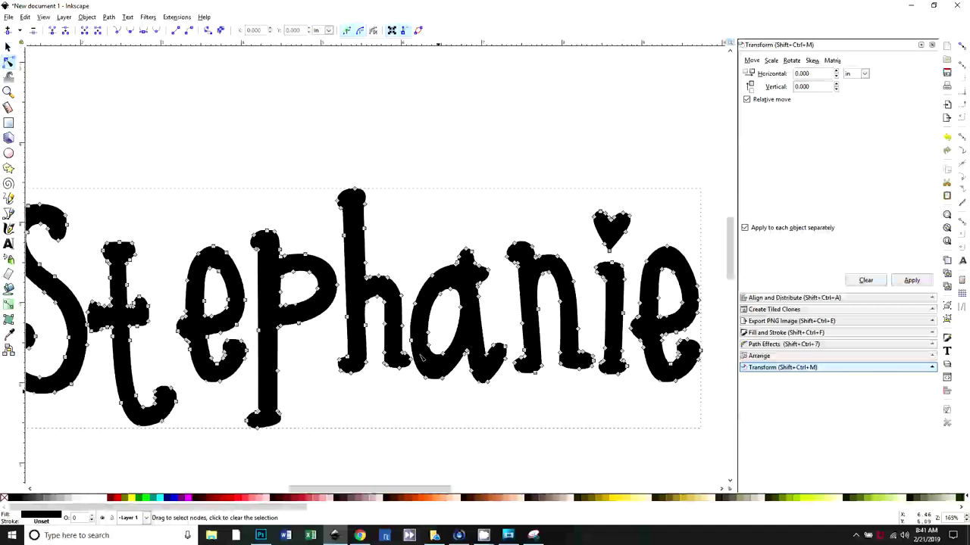
pyautogui.press('+')
pyautogui.press('+')
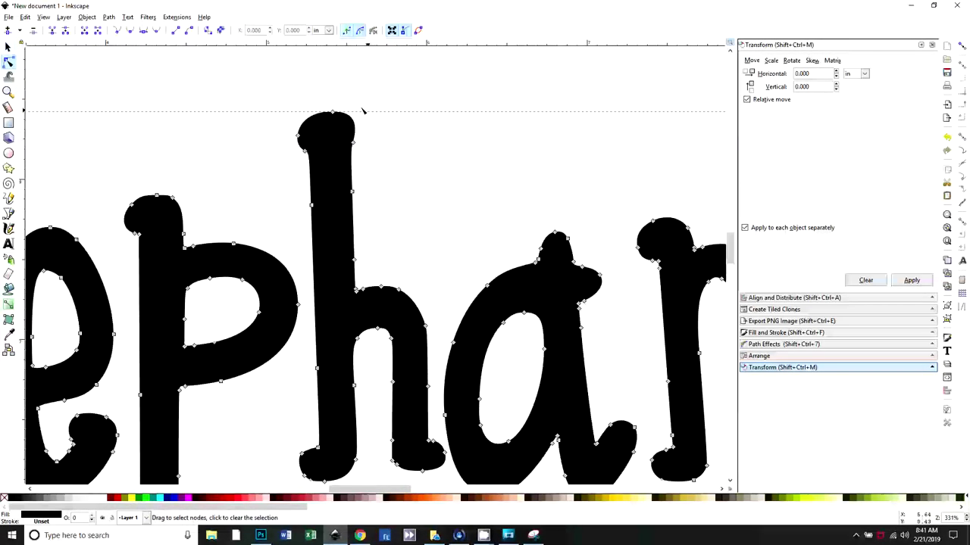
pyautogui.press('-')
pyautogui.press('-')
pyautogui.press('-')
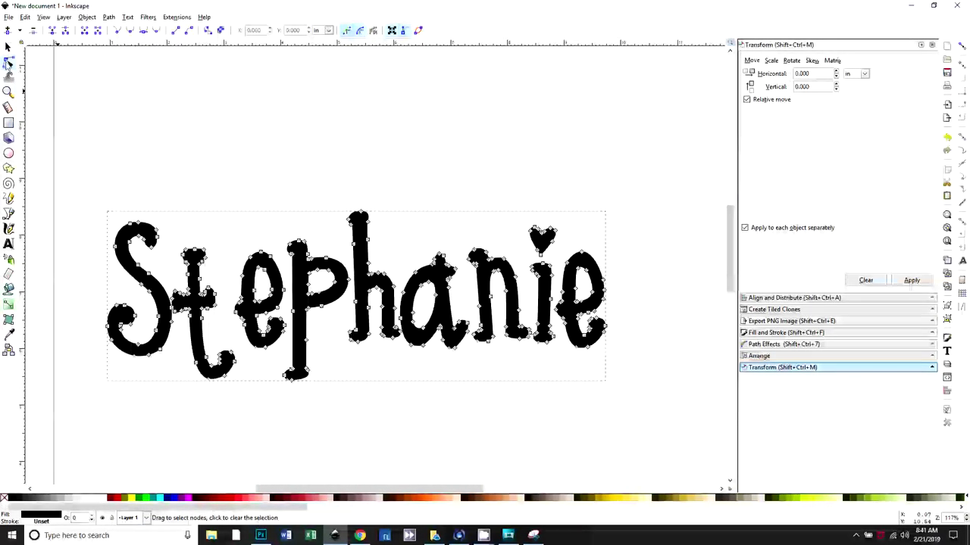
pyautogui.click(7, 46)
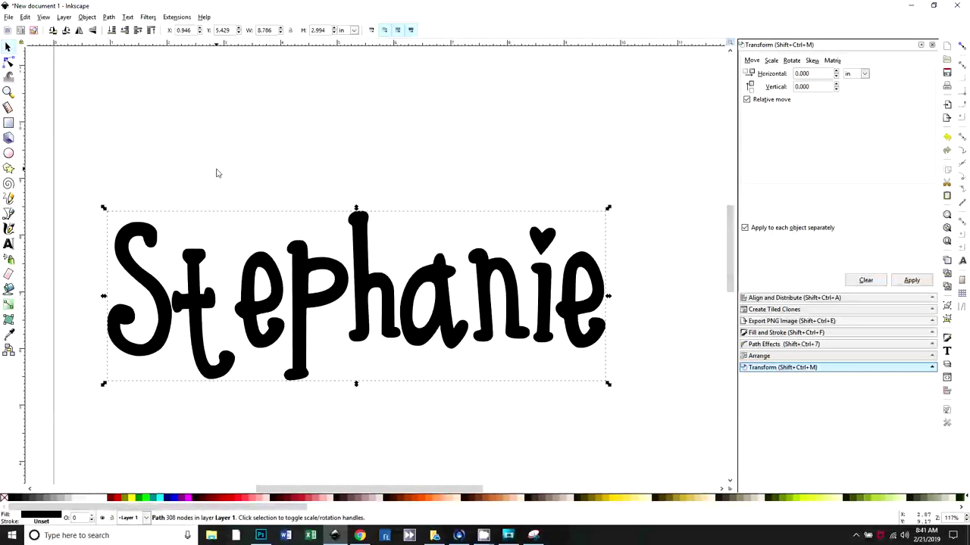
pyautogui.click(218, 172)
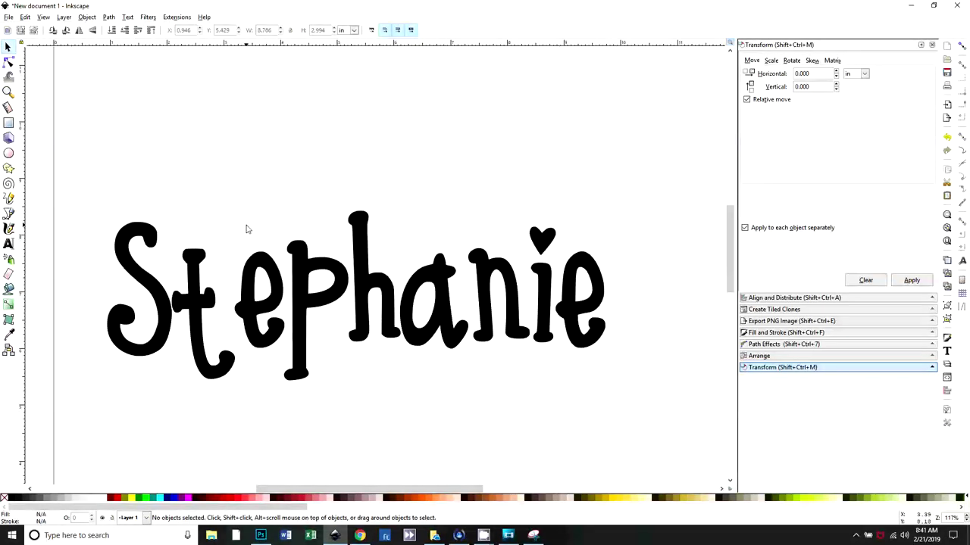